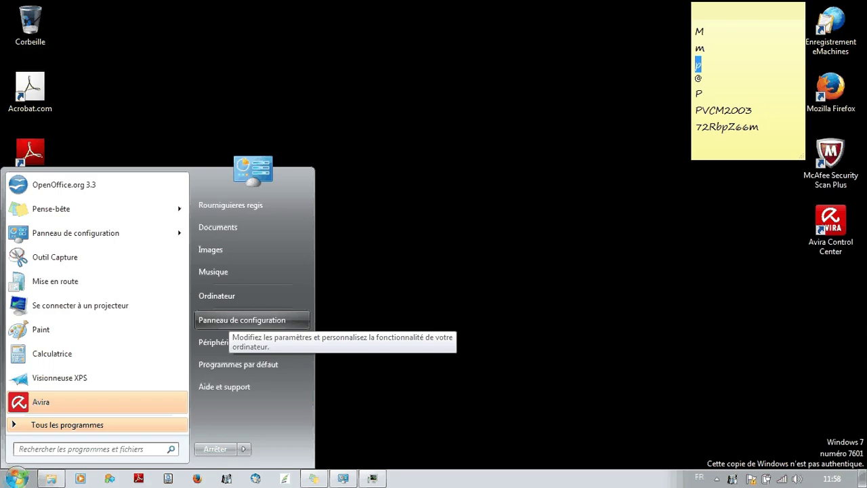
# Display the system properties of Ordinateur to view the general information about the installed Windows edition
pyautogui.rightClick(229, 321)
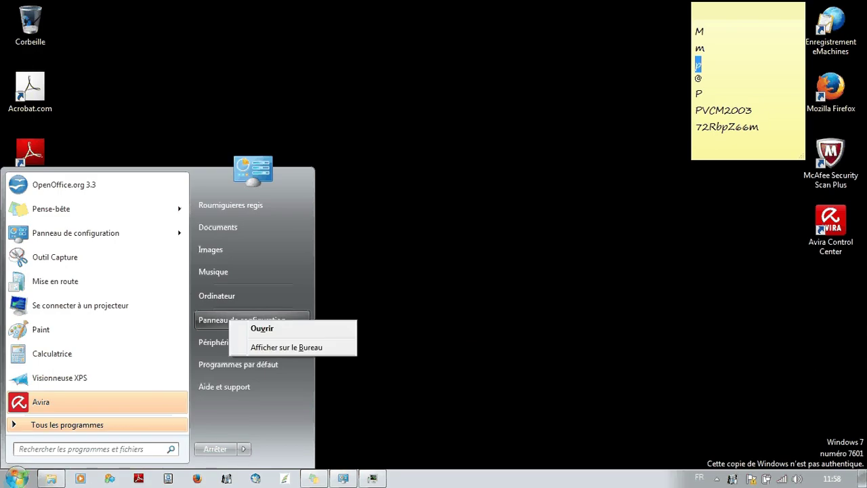
pyautogui.click(223, 295)
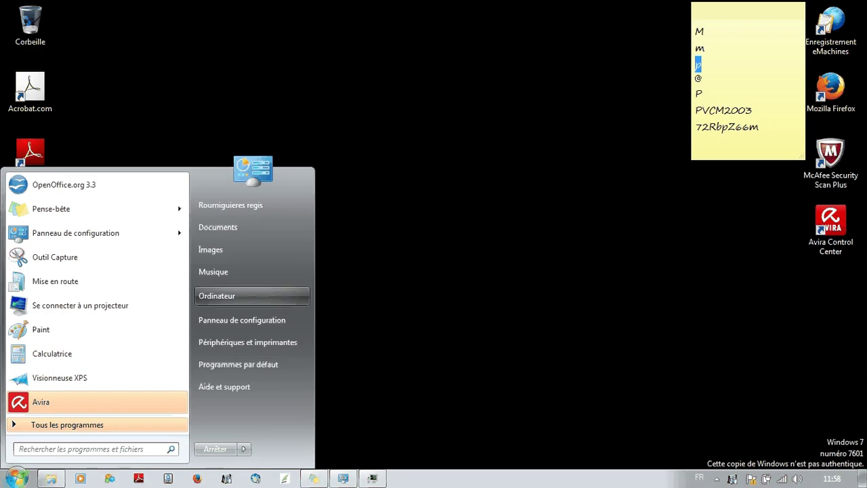
pyautogui.rightClick(234, 296)
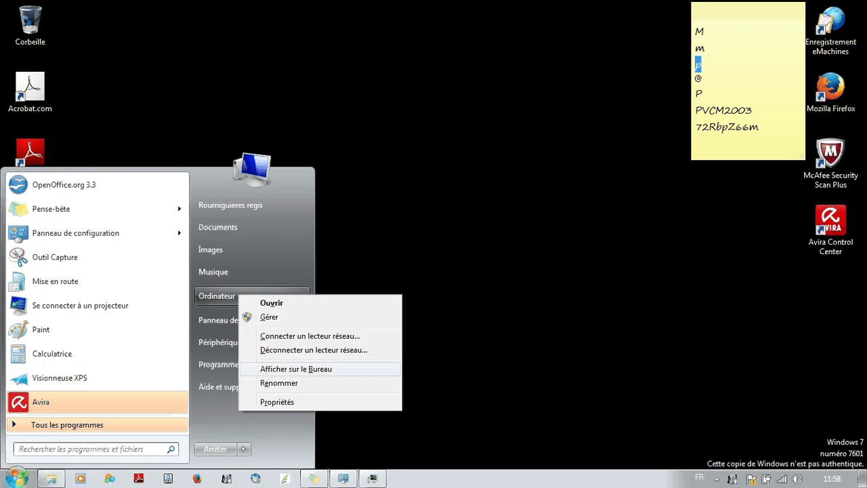
pyautogui.press('Escape')
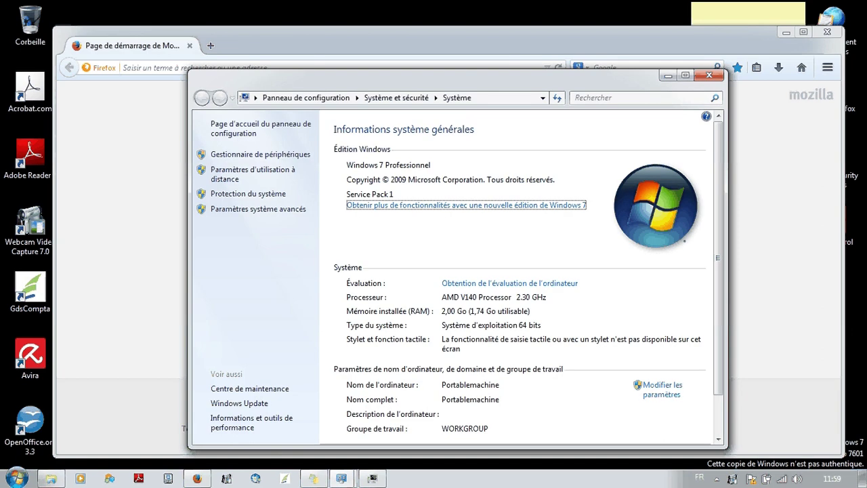
# Start the online validation of this Windows copy from the activation section, and minimize the Système window
pyautogui.scroll(-2, 519, 271)
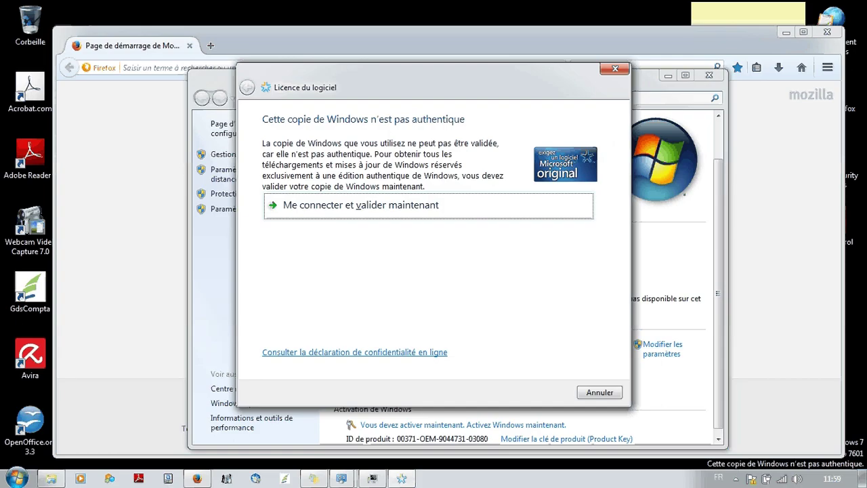
pyautogui.press('Return')
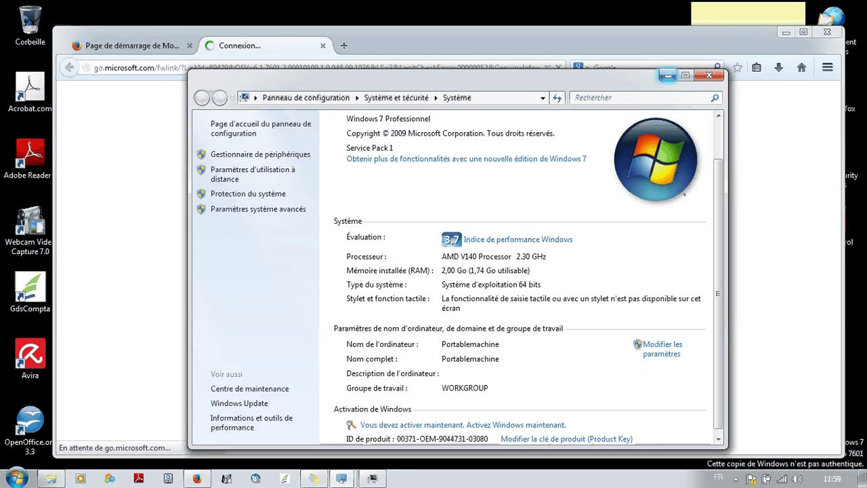
pyautogui.click(667, 75)
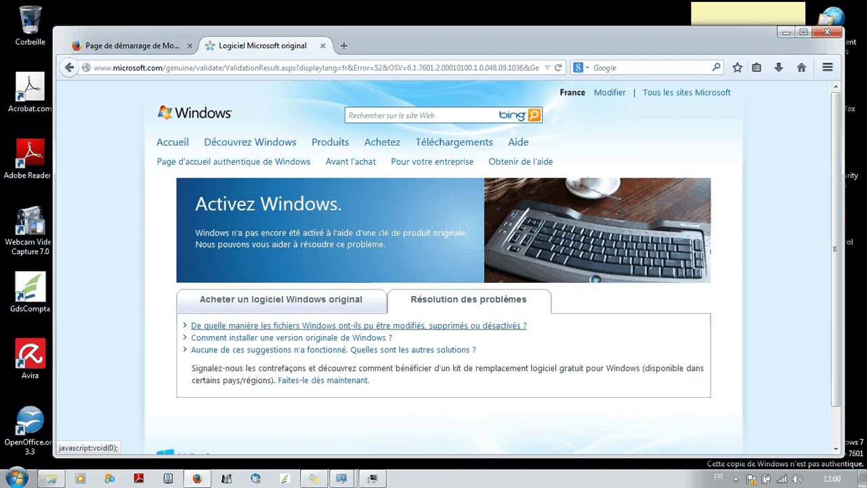
# Expand the troubleshooting question on how Windows files may have been modified, deleted or disabled, and read its answer
pyautogui.click(359, 325)
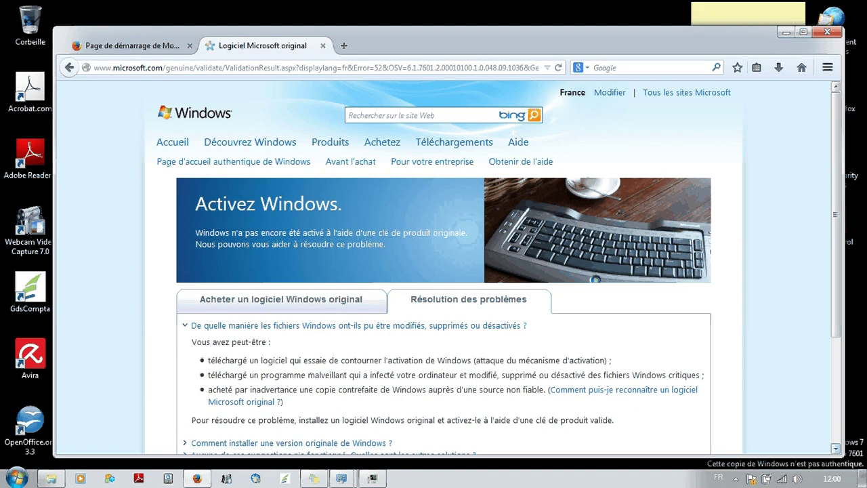
pyautogui.scroll(-3, 443, 267)
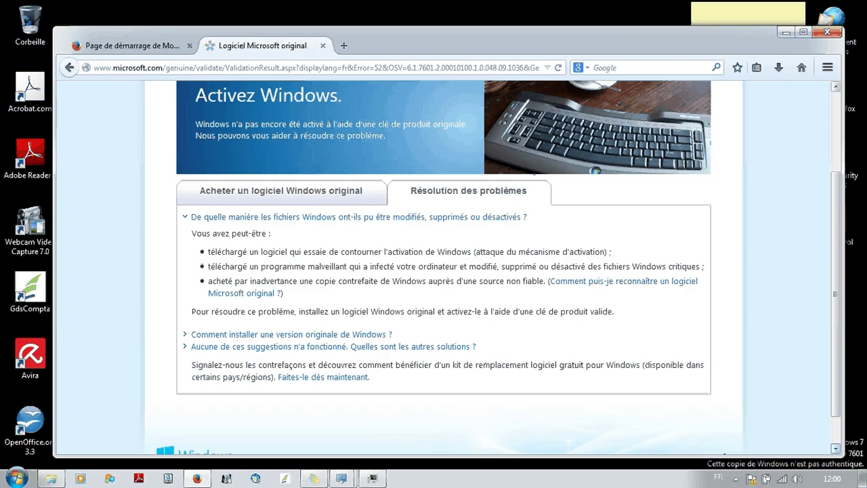
pyautogui.scroll(-1, 291, 298)
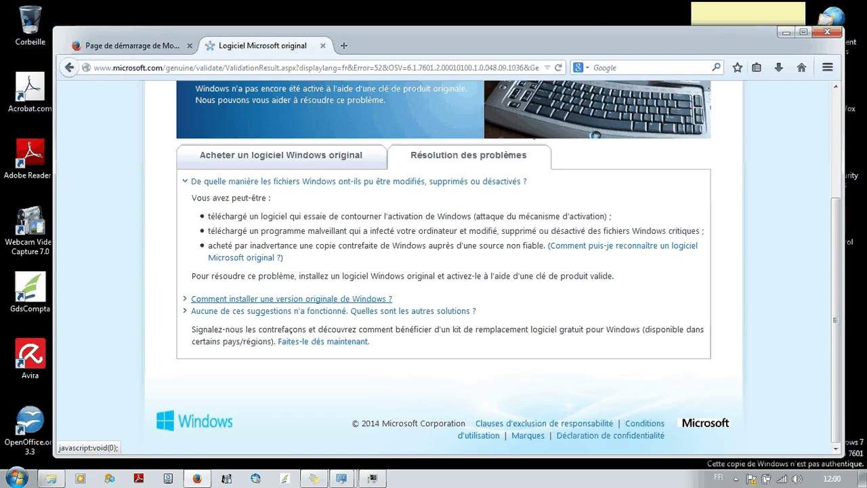
# Expand "Comment installer une version originale de Windows ?" and read the Windows 7 reinstallation instructions
pyautogui.click(291, 299)
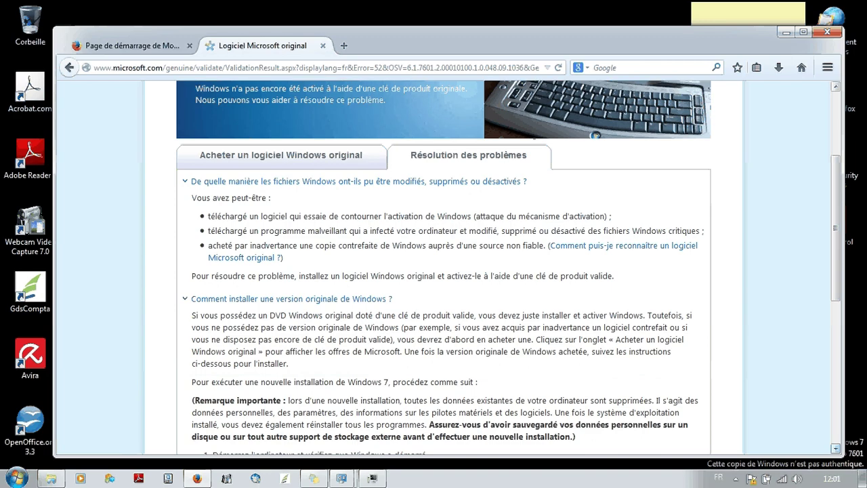
pyautogui.scroll(-1, 444, 268)
pyautogui.scroll(-4, 443, 267)
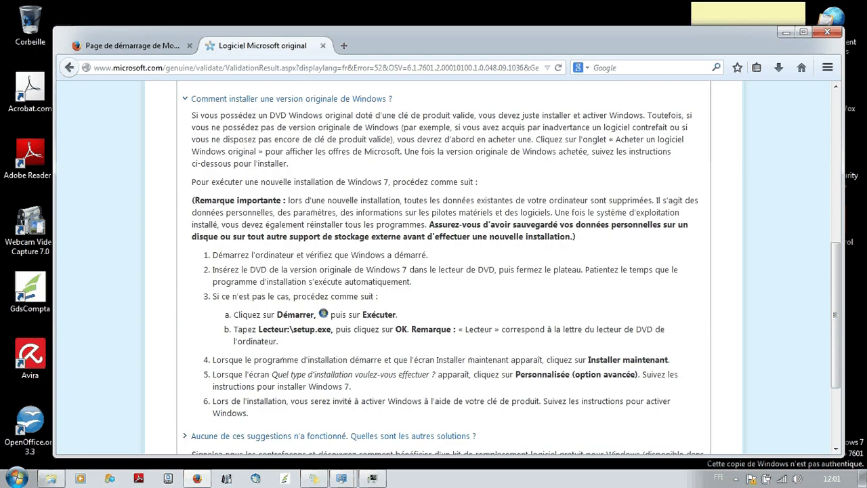
pyautogui.scroll(-1, 444, 271)
pyautogui.scroll(-2, 444, 271)
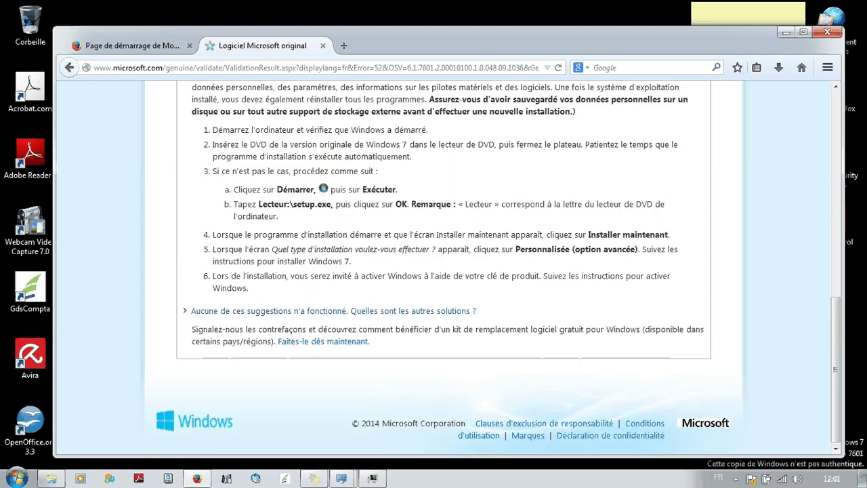
# Expand "Aucune de ces suggestions n'a fonctionné" to read the other solutions, and close the browser with all its tabs
pyautogui.click(332, 310)
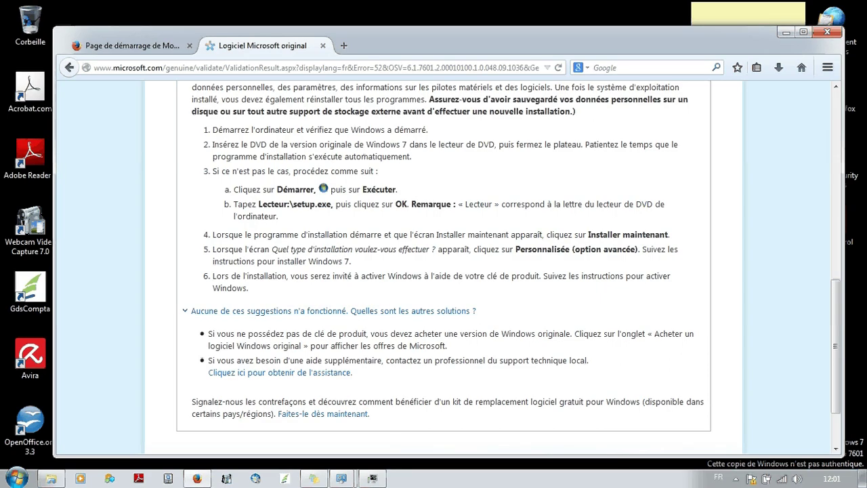
pyautogui.hotkey('alt', 'F4')
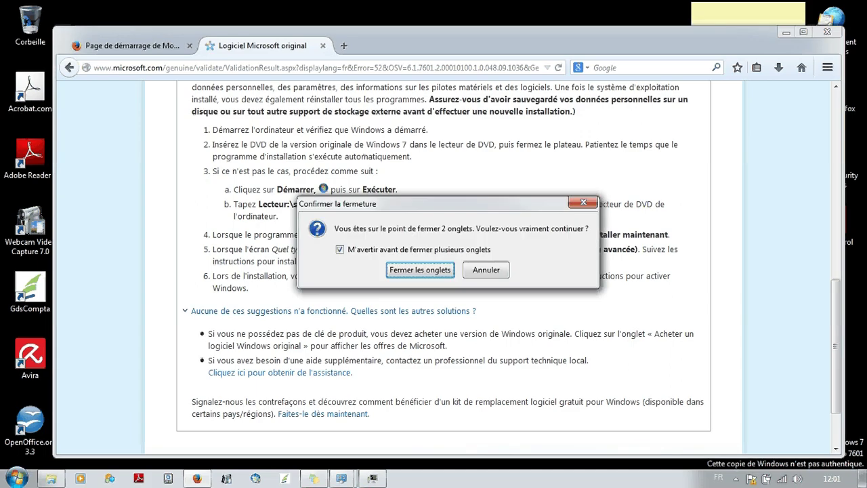
pyautogui.press('Return')
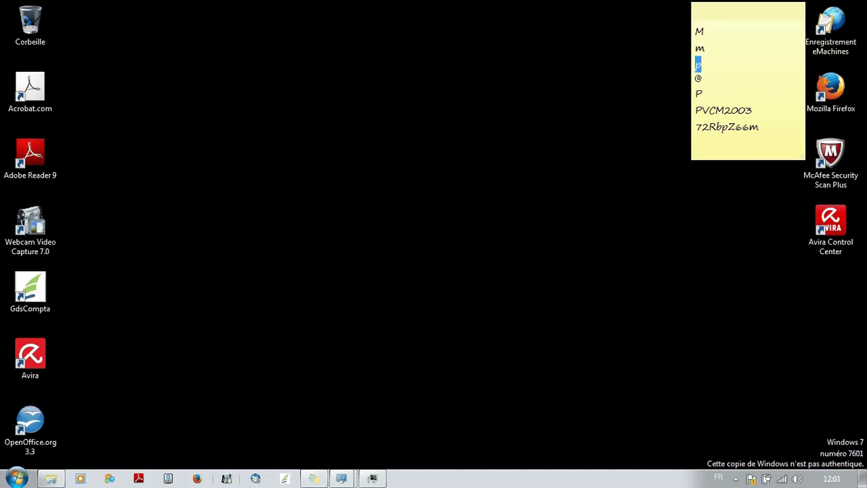
# Launch Video Web Camera from the list of all programs to view the webcam image, and close it again
pyautogui.press('super')
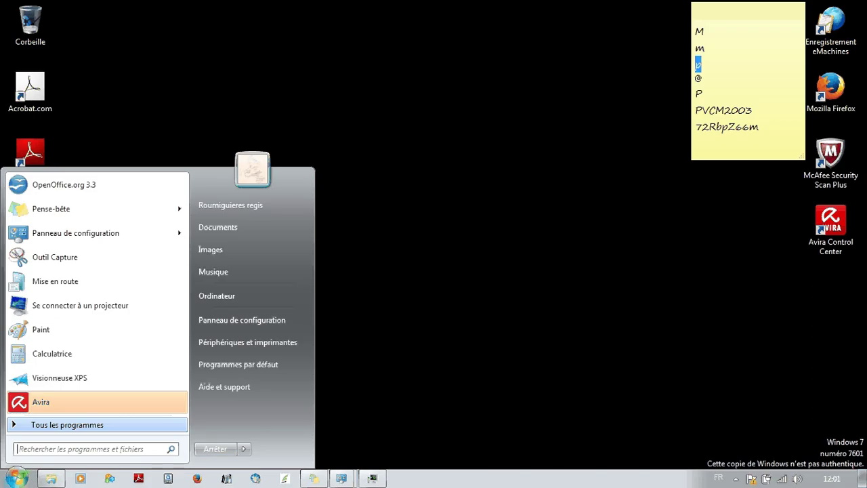
pyautogui.press('Return')
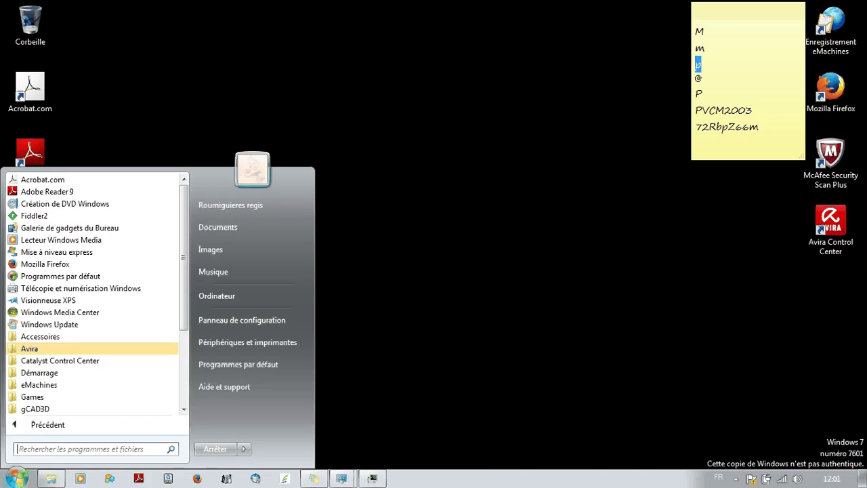
pyautogui.press('Down')
pyautogui.press('Down')
pyautogui.press('Down')
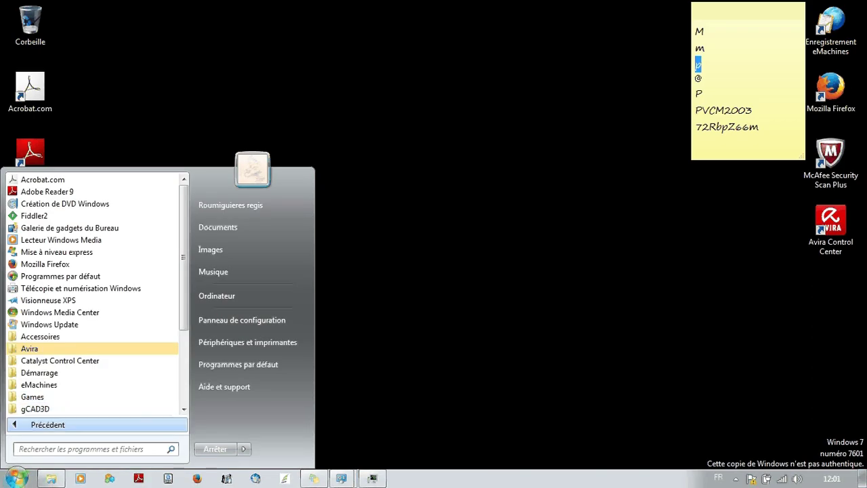
pyautogui.scroll(-3, 95, 293)
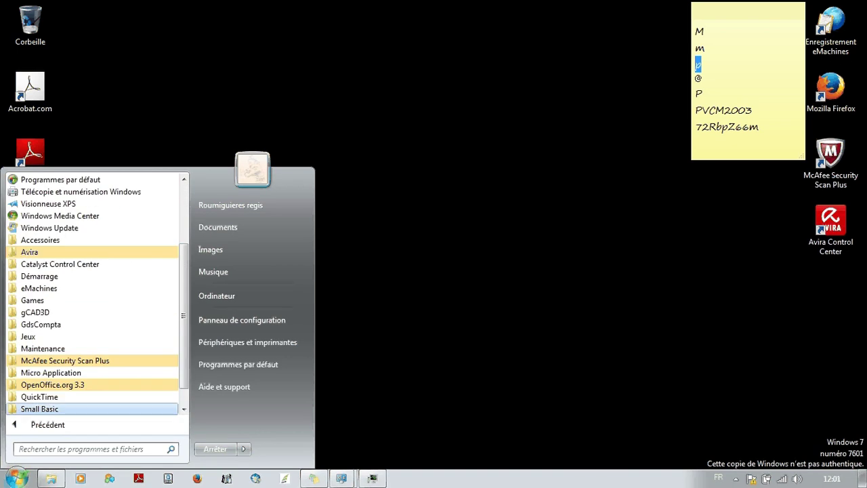
pyautogui.press('Up')
pyautogui.press('Down')
pyautogui.press('Down')
pyautogui.press('Down')
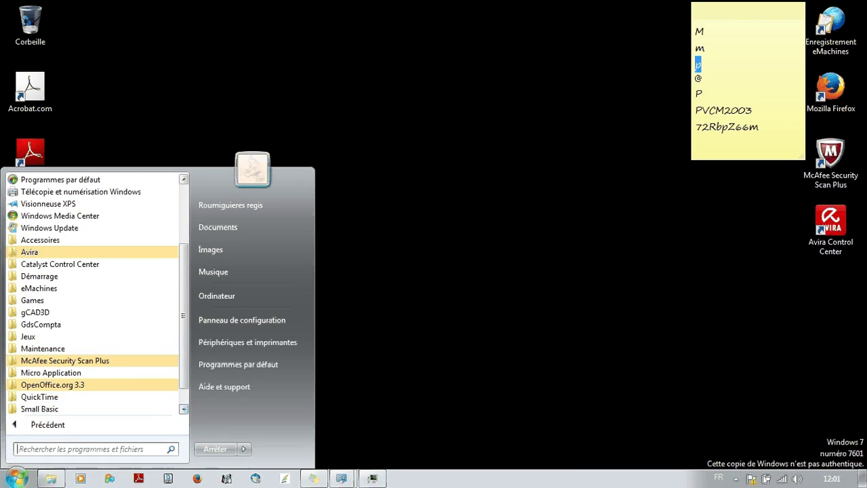
pyautogui.scroll(-2, 95, 294)
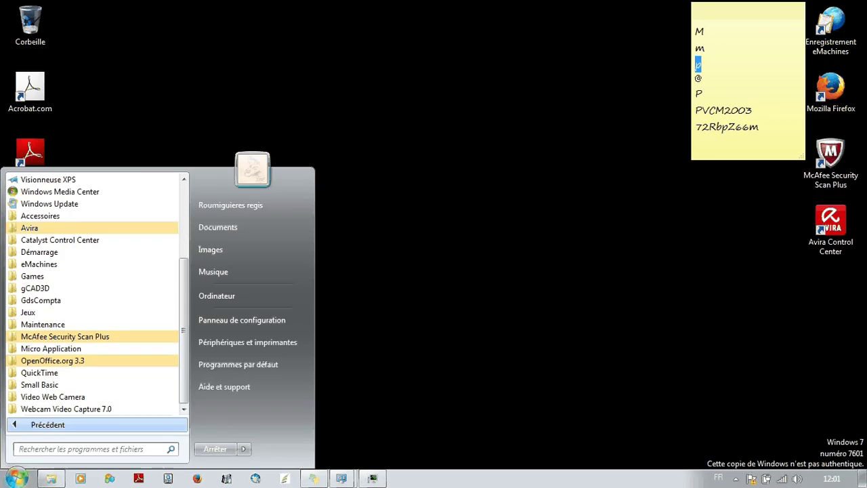
pyautogui.press('Up')
pyautogui.press('Up')
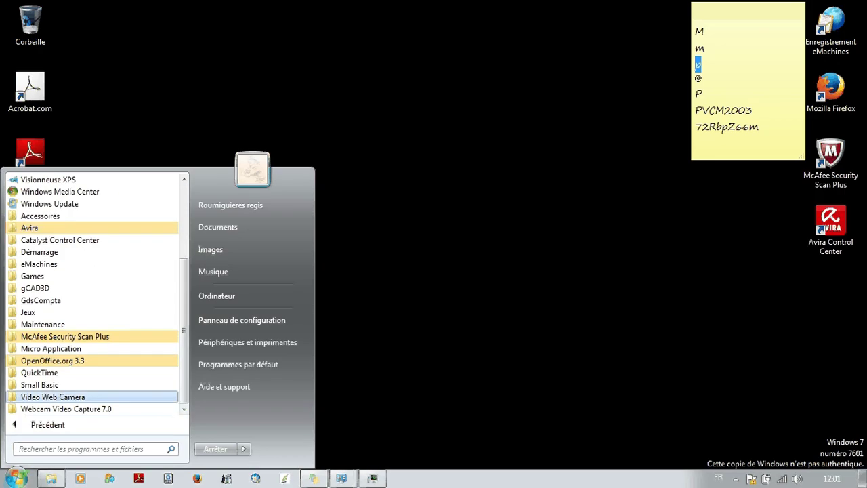
pyautogui.press('Return')
pyautogui.press('Escape')
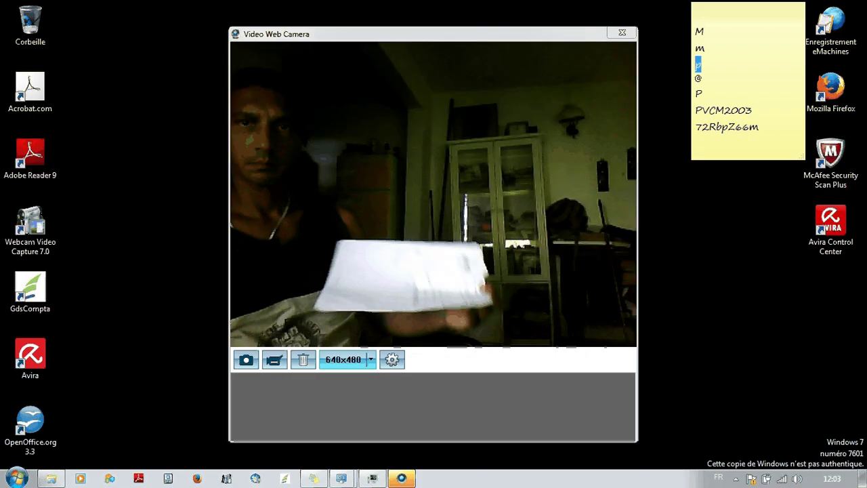
pyautogui.hotkey('alt', 'F4')
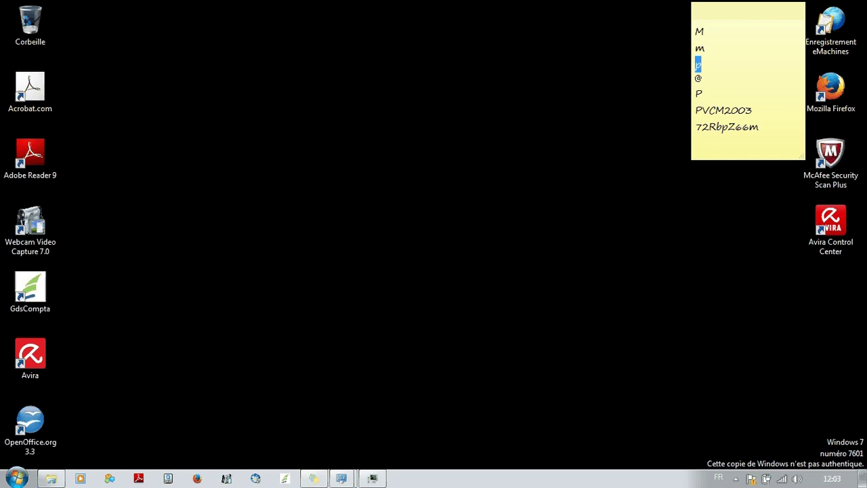
# Launch Video Web Camera again from its program folder and place its window next to the column of desktop icons
pyautogui.click(16, 478)
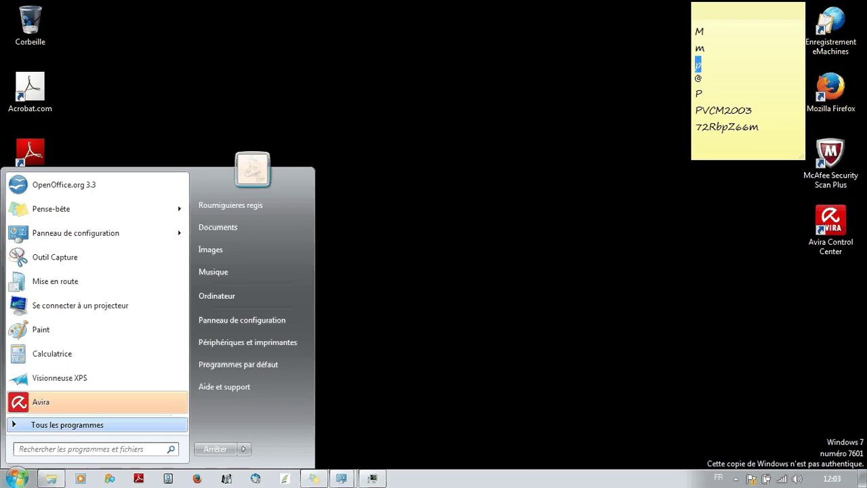
pyautogui.click(61, 425)
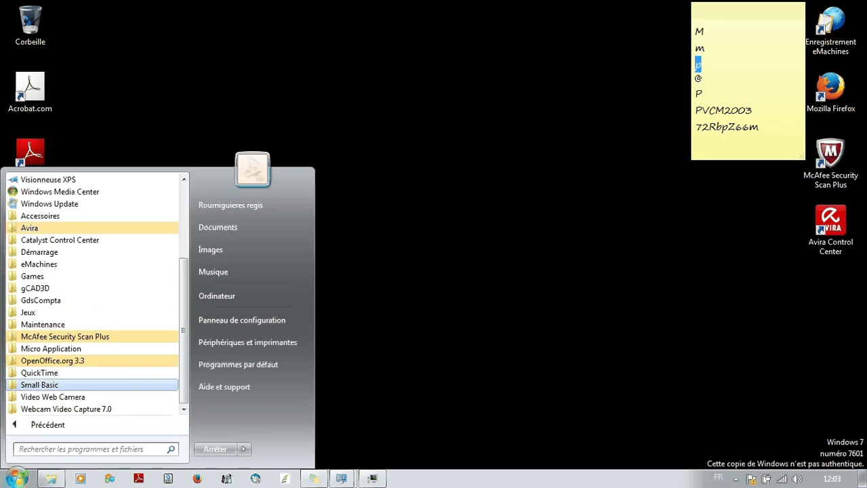
pyautogui.click(52, 397)
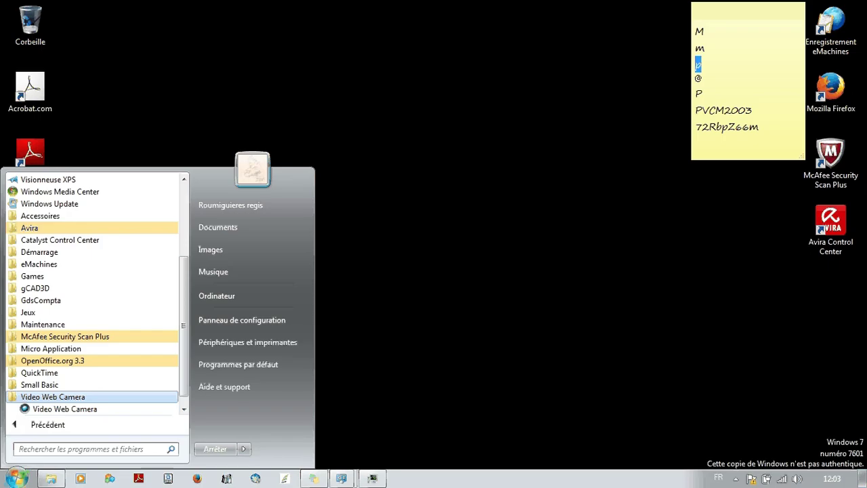
pyautogui.press('Escape')
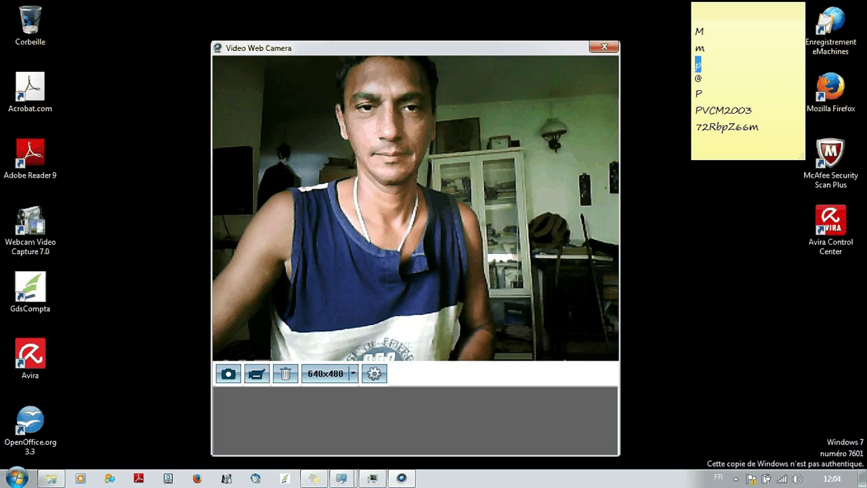
pyautogui.moveTo(407, 52); pyautogui.dragTo(263, 12)
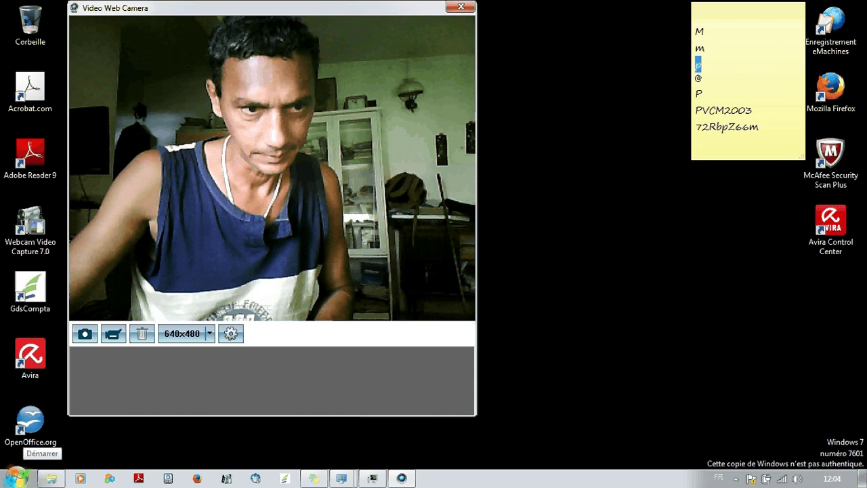
# Switch to Windows Explorer, move its window over the webcam view, and select Lecteur DVD RW (E:) among the Ordinateur drives
pyautogui.click(51, 479)
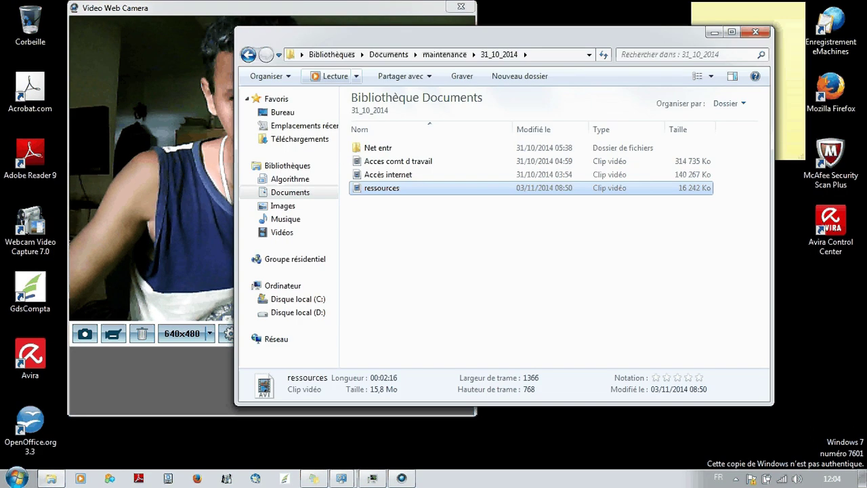
pyautogui.moveTo(542, 31); pyautogui.dragTo(435, 7)
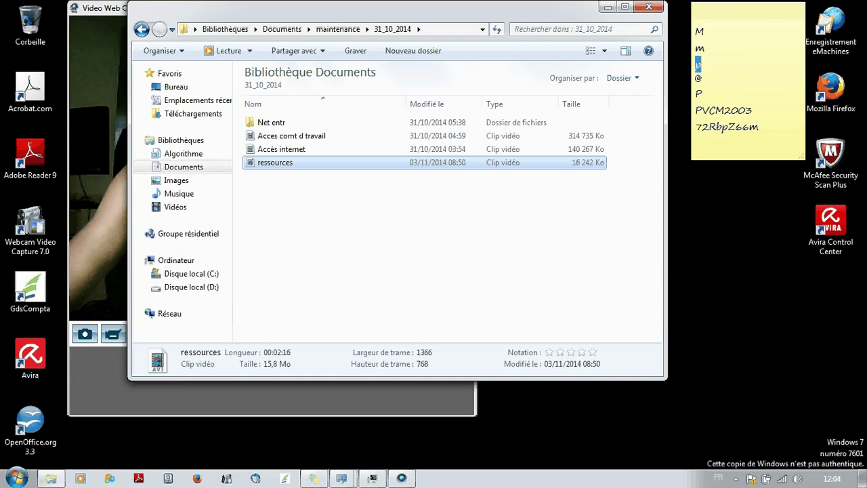
pyautogui.click(191, 273)
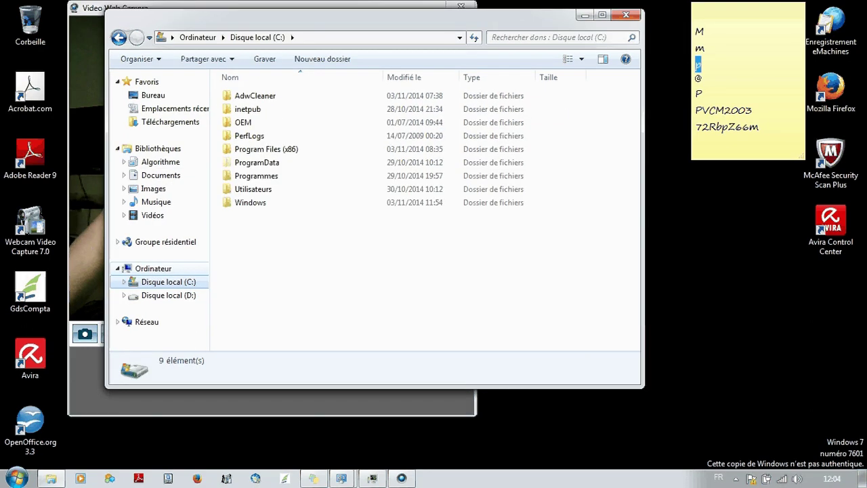
pyautogui.press('BackSpace')
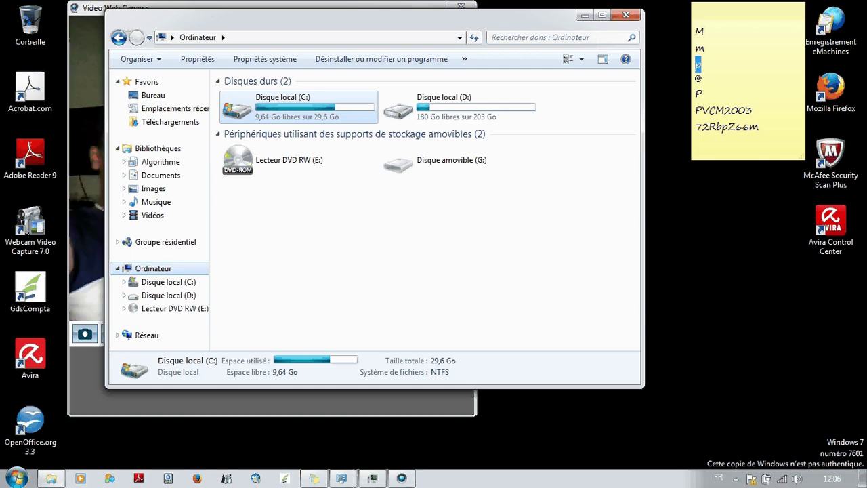
pyautogui.click(289, 160)
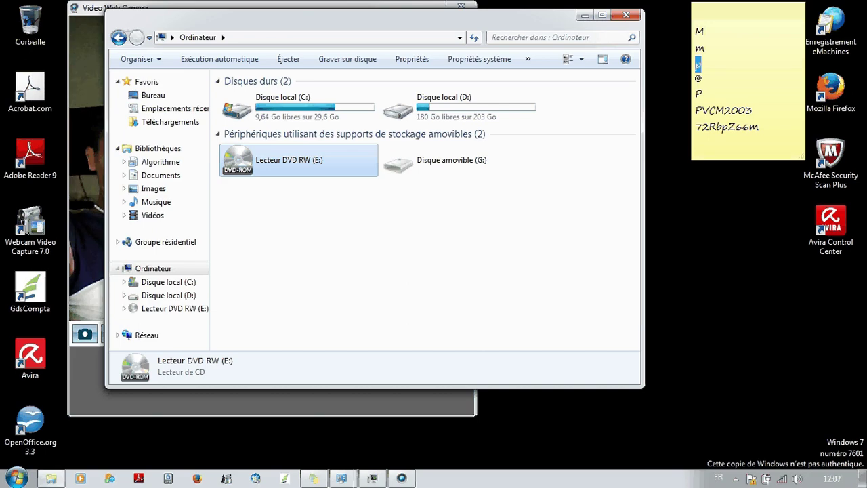
# Open Lecteur DVD RW (E:) and view the contents of its desktop configuration file in Bloc-notes
pyautogui.press('Menu')
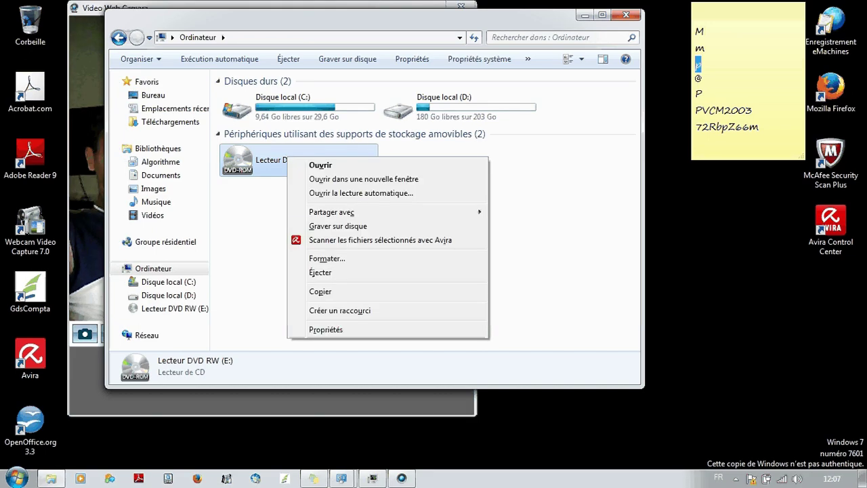
pyautogui.press('Down')
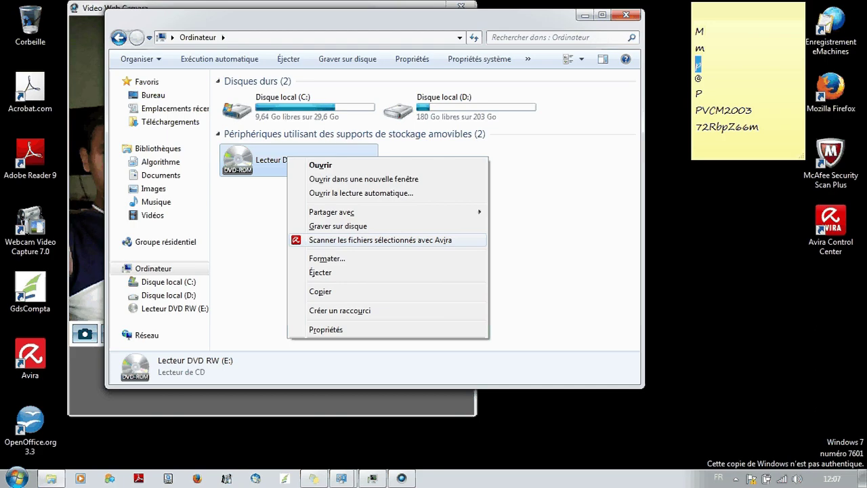
pyautogui.press('Return')
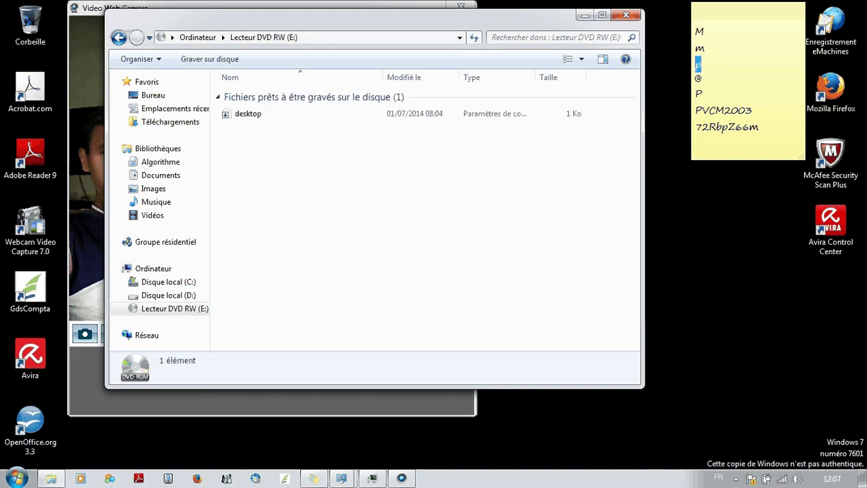
pyautogui.click(248, 114)
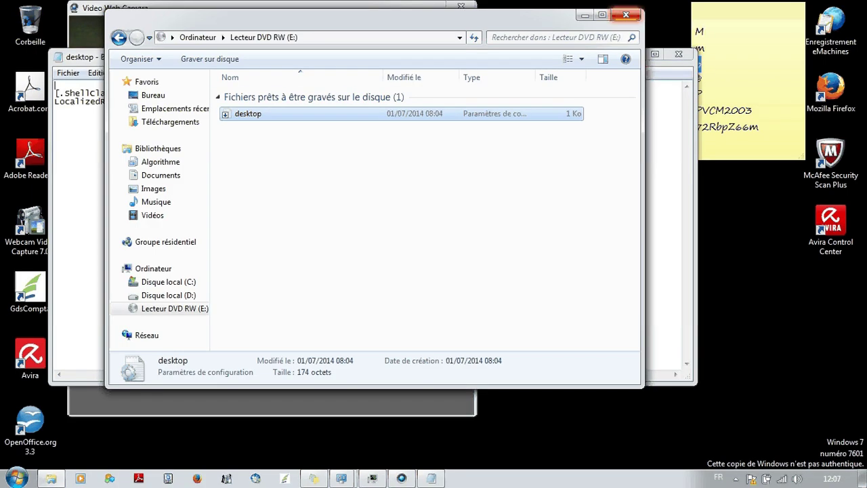
# Close the Windows Explorer, Bloc-notes and Video Web Camera windows to return to the bare desktop
pyautogui.click(626, 14)
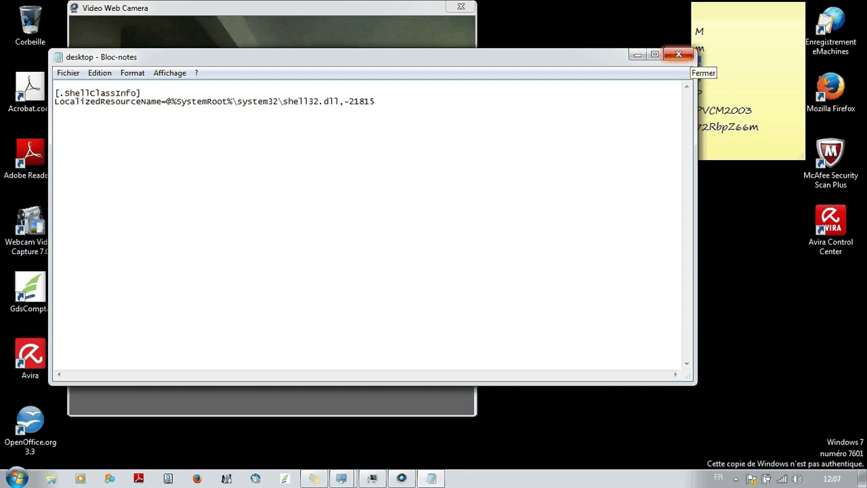
pyautogui.click(678, 54)
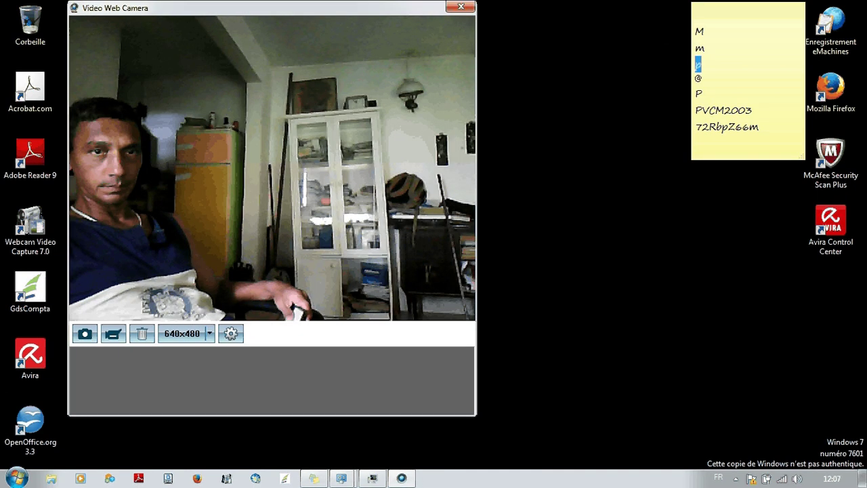
pyautogui.hotkey('alt', 'F4')
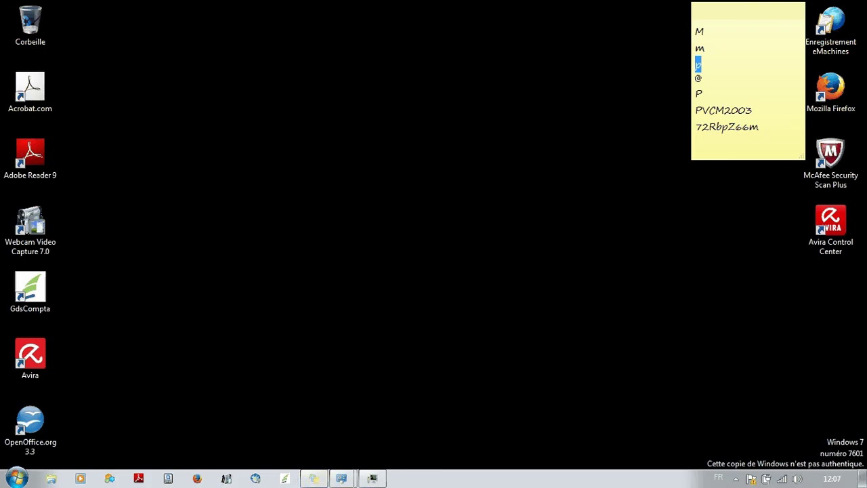
# Show the hidden icons of the notification area
pyautogui.click(735, 478)
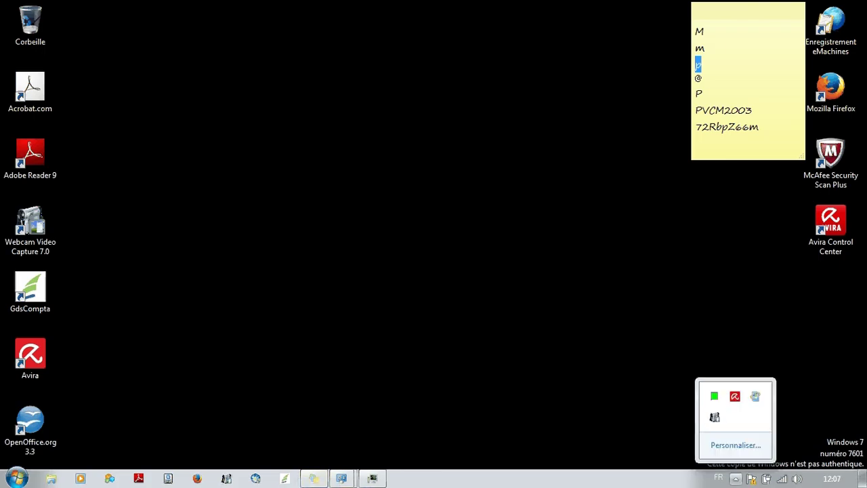